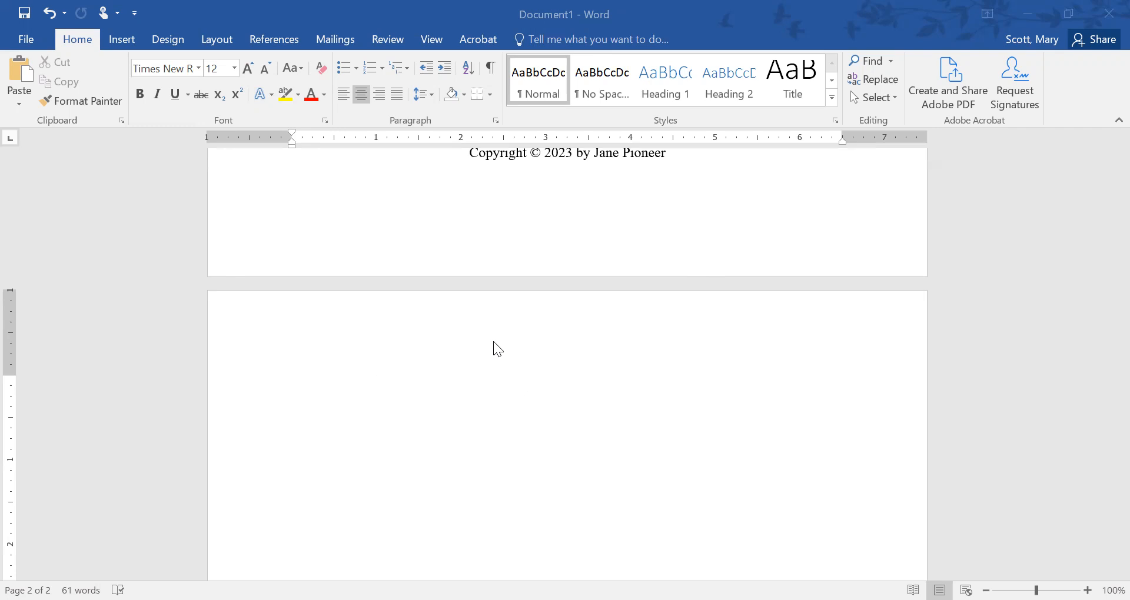
Add the heading DEDICATION on the second page, followed by a thank-you sentence to the author's husband and children for their never-ending patience and love.
click(564, 357)
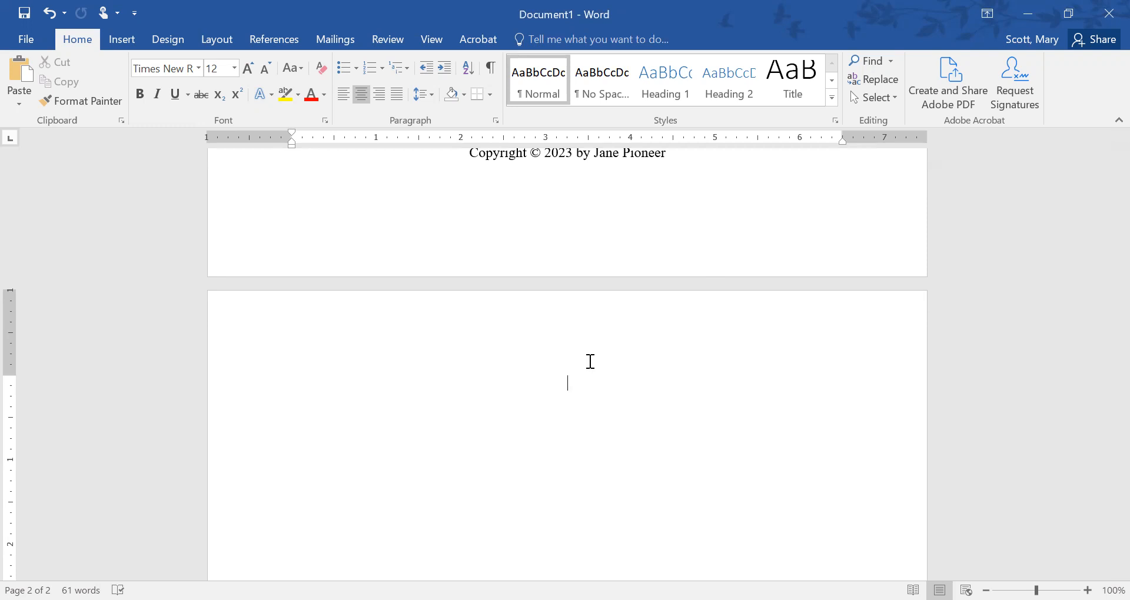
text(DEDICATION)
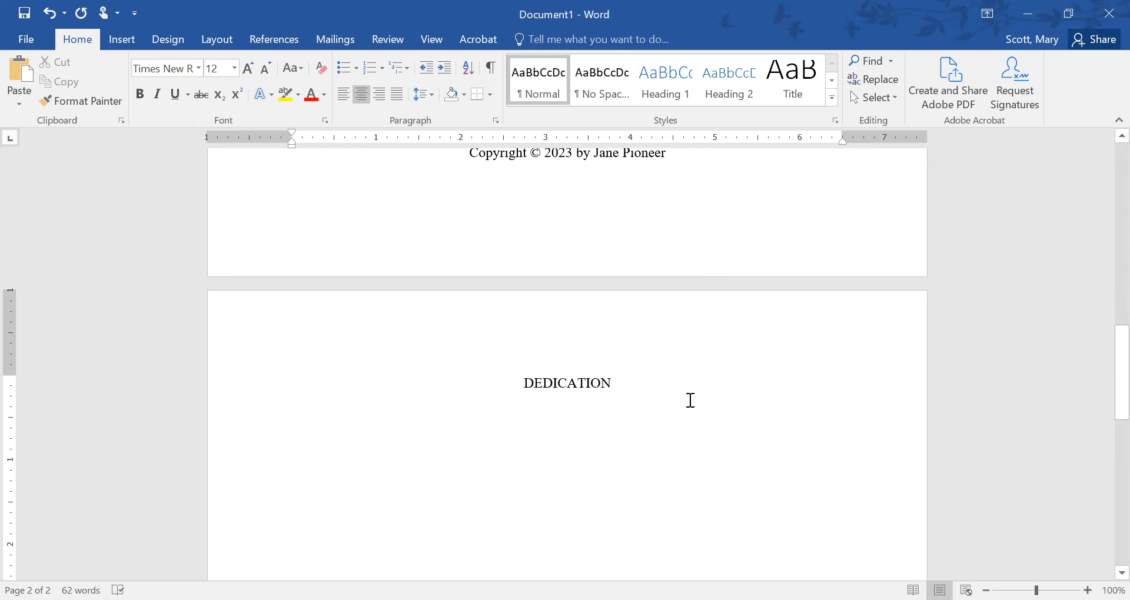
text(For my husband, John Pioneer, and my children, Davy and Julia, thank you for your never-ending patience and love.)
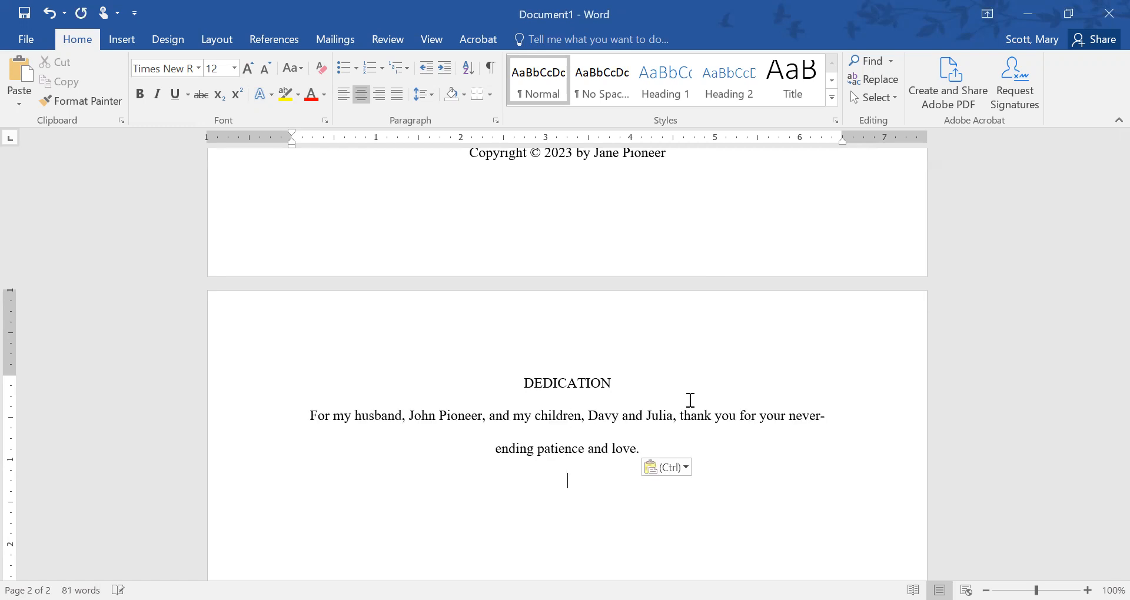
Insert a centered Plain Number 2 page number at the bottom of the dedication page and return to the body text.
scroll(677, 406, down, 6)
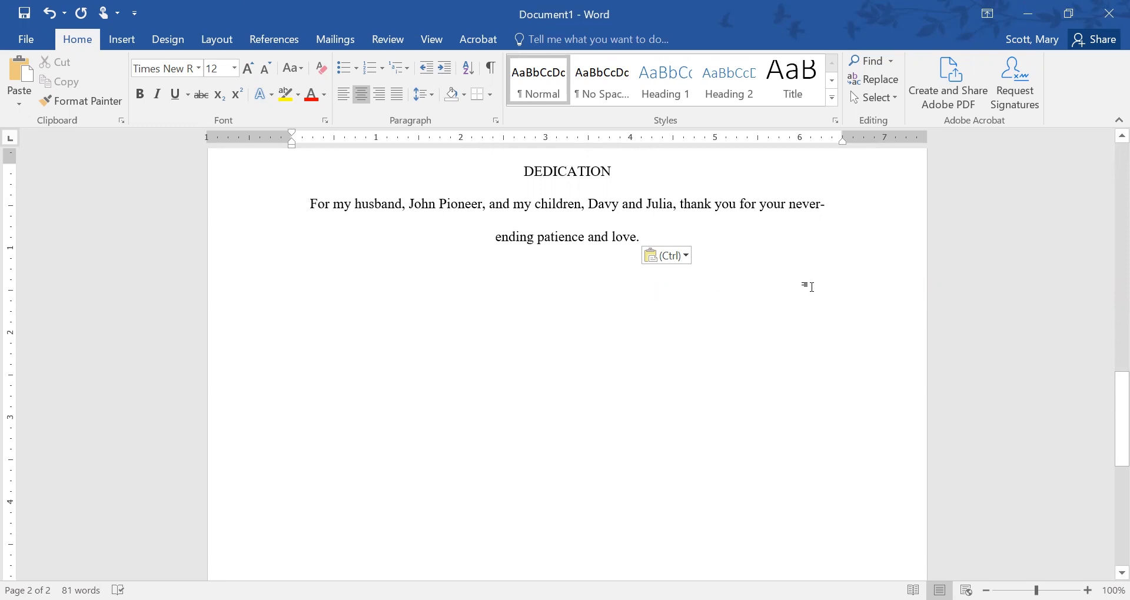
scroll(789, 397, down, 1)
scroll(786, 399, down, 5)
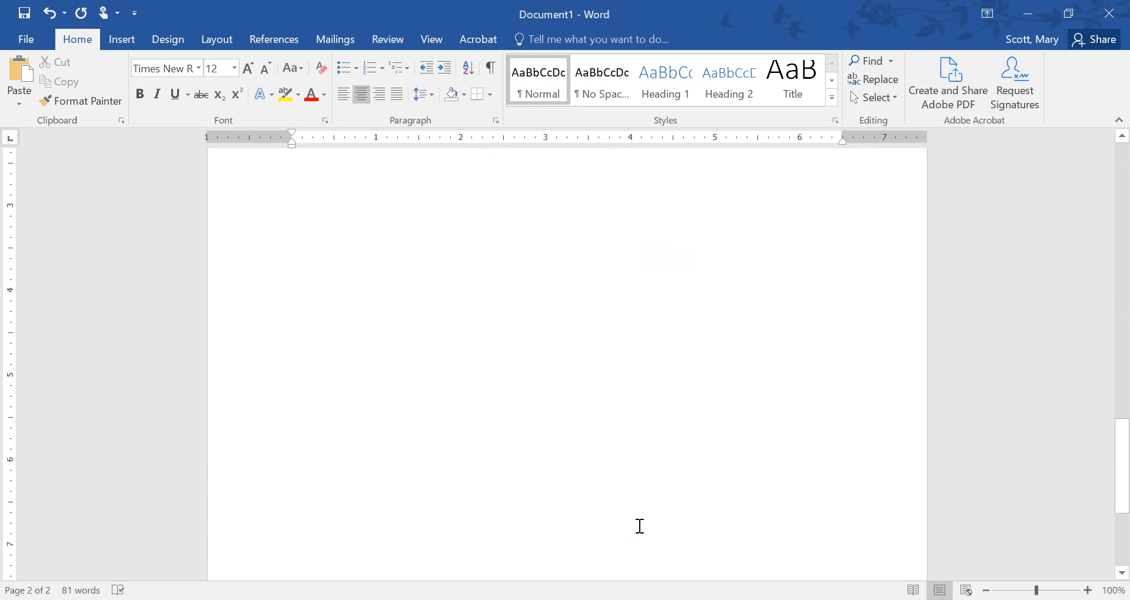
scroll(641, 530, down, 7)
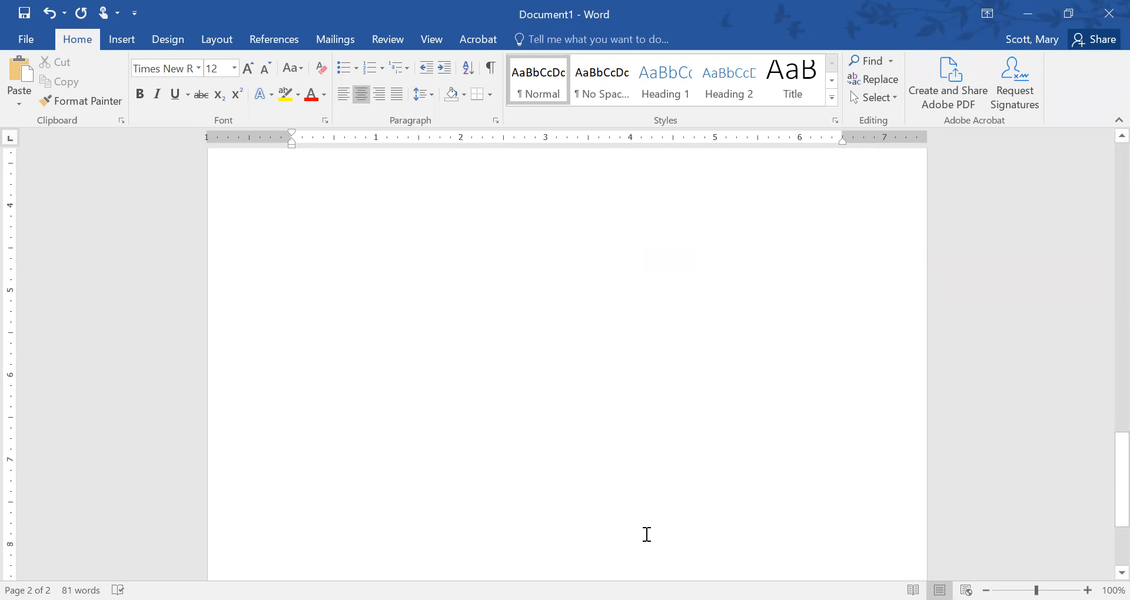
double_click(572, 513)
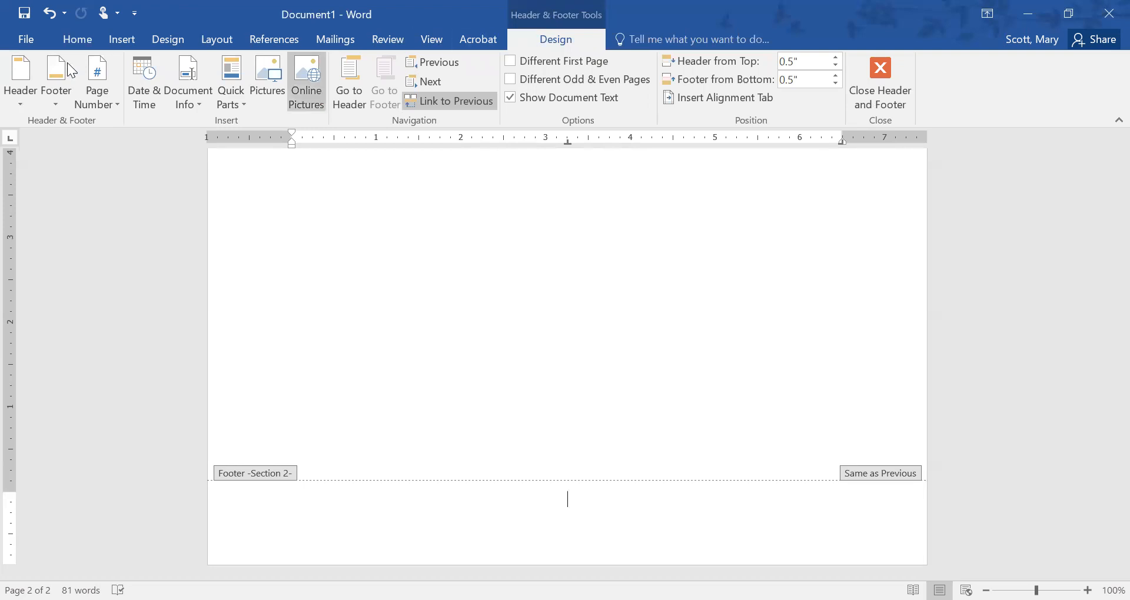
click(98, 86)
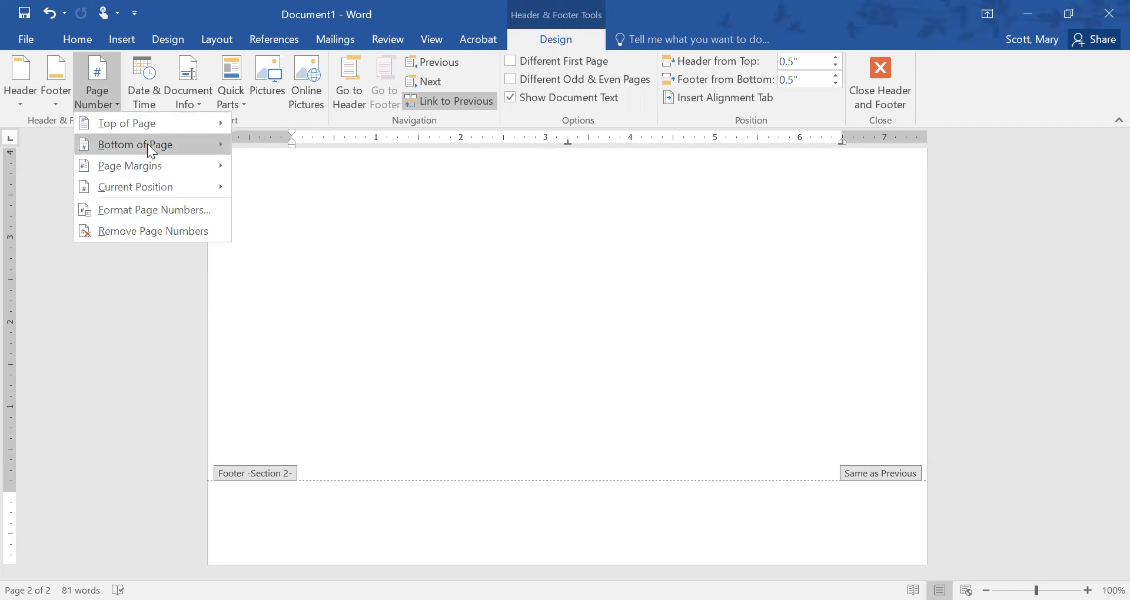
mouse_move(147, 144)
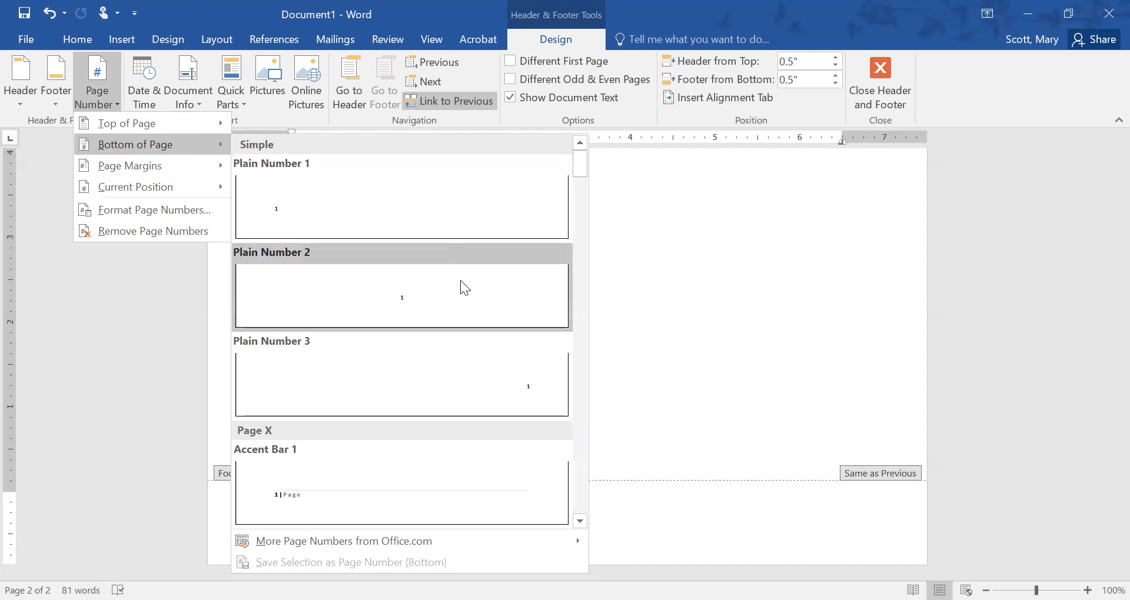
click(425, 285)
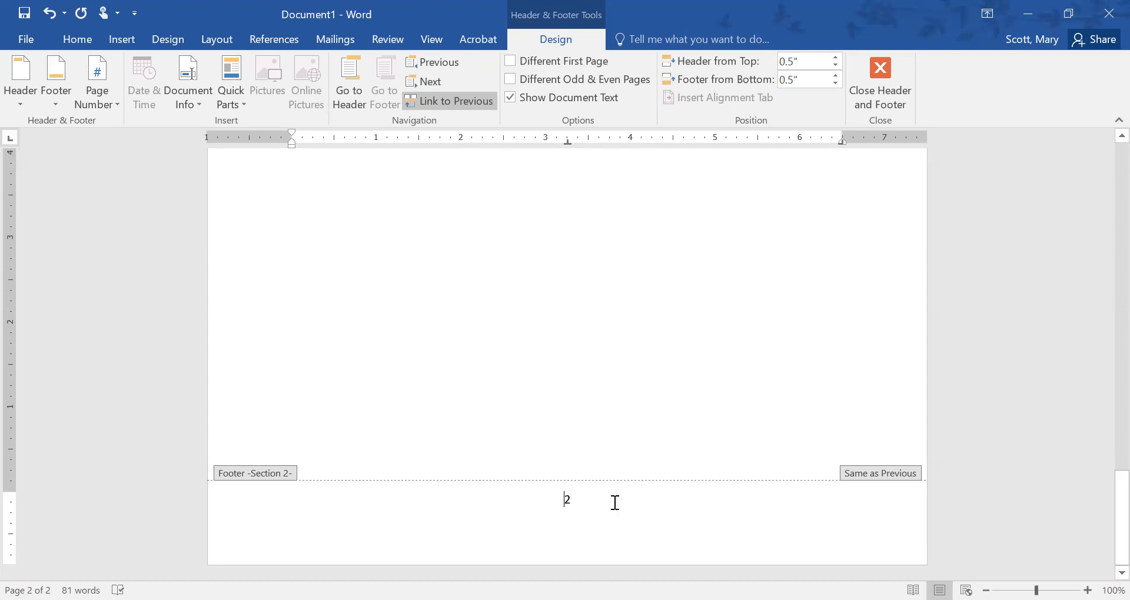
scroll(600, 486, up, 10)
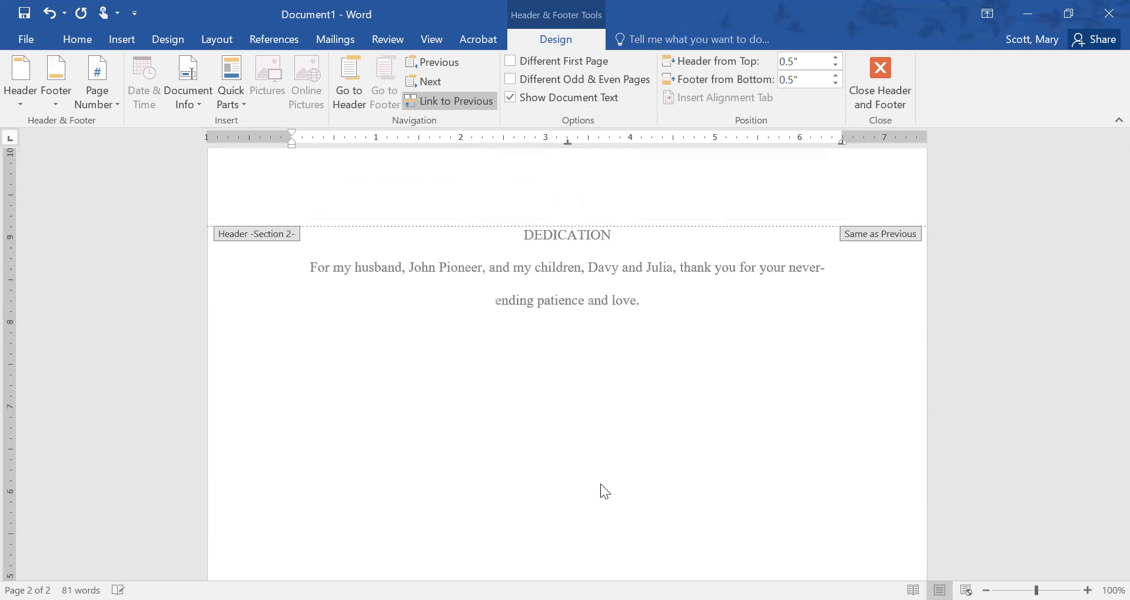
double_click(608, 298)
scroll(600, 291, up, 4)
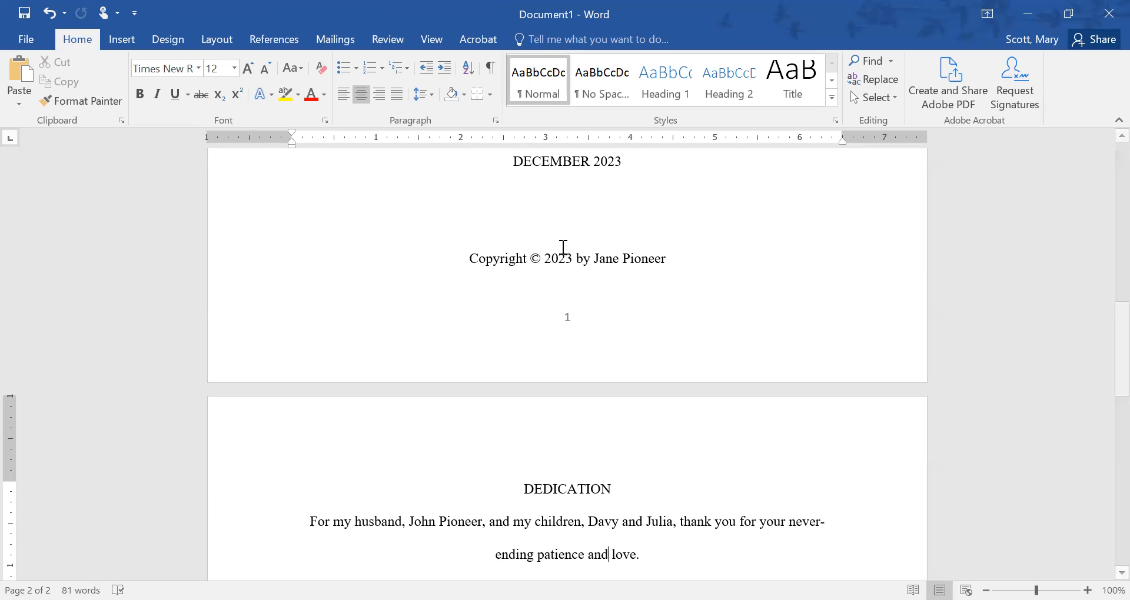
Unlink the dedication section's footer from the previous section and return to the body text.
scroll(517, 336, down, 4)
scroll(517, 336, down, 10)
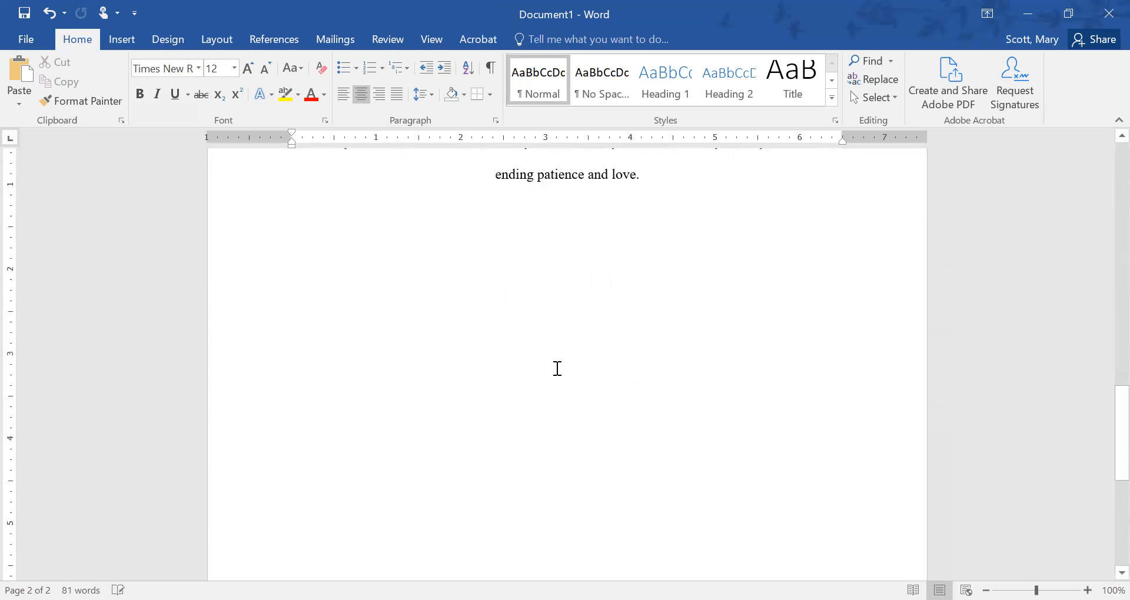
double_click(565, 500)
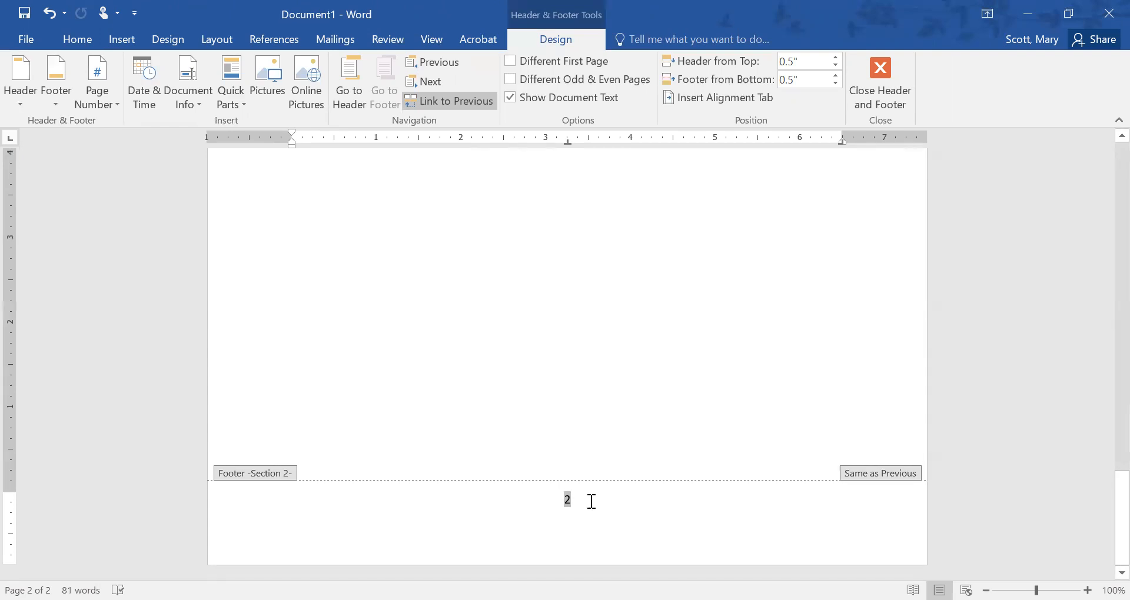
click(435, 102)
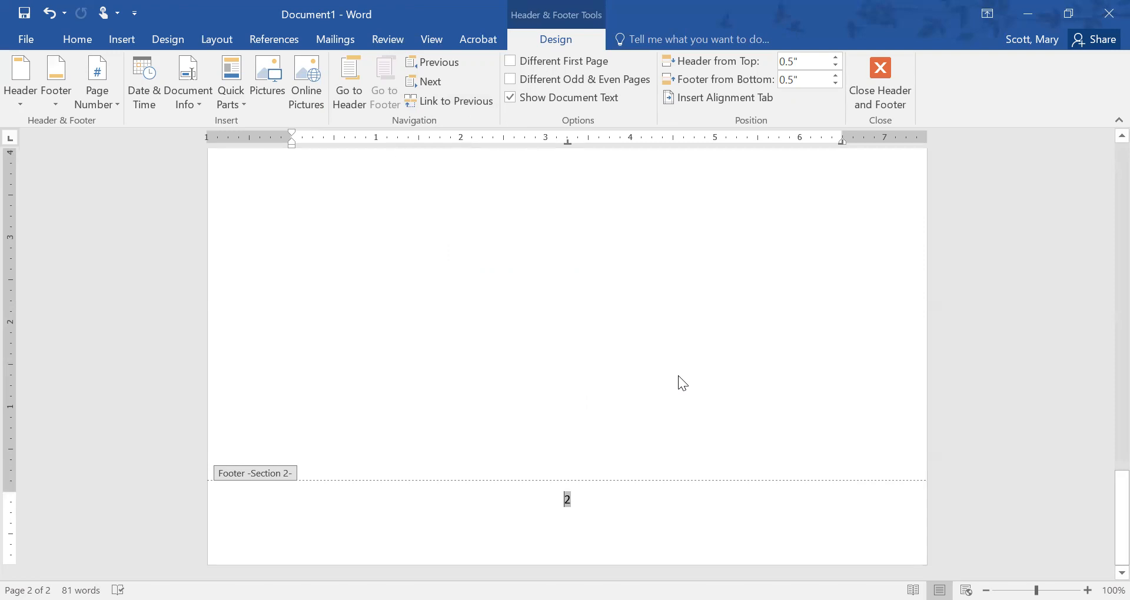
double_click(579, 278)
Delete the page number from the title page's footer in section 1.
scroll(600, 338, up, 5)
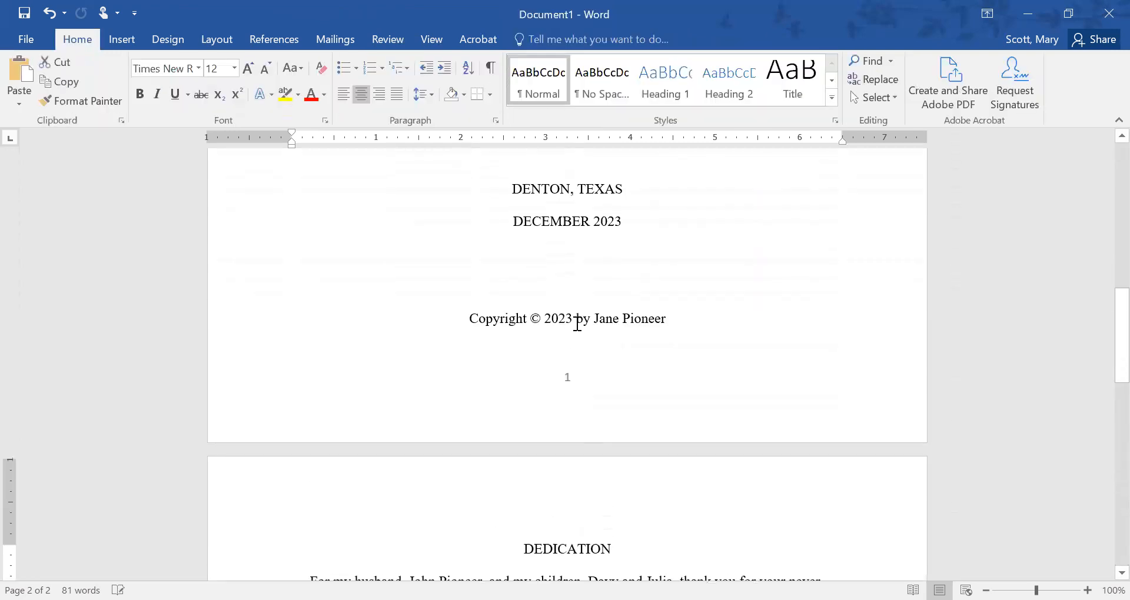
double_click(575, 381)
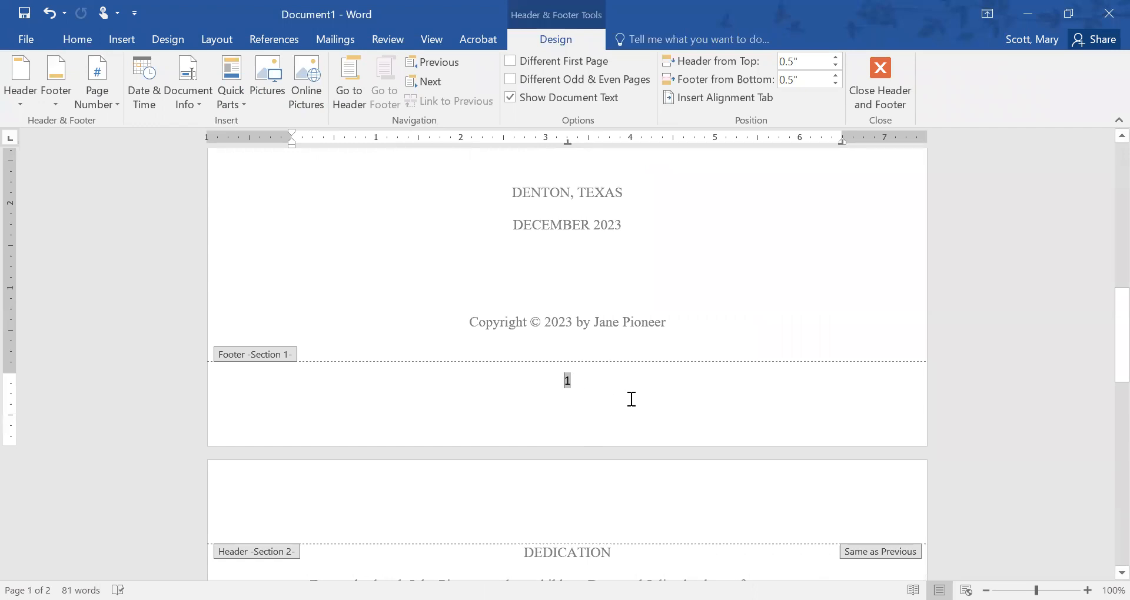
key(Delete)
key(Delete)
Format the dedication page's number as lowercase Roman numerals (i, ii, iii, ...) with numbering starting at ii.
scroll(596, 380, down, 5)
scroll(596, 348, down, 2)
scroll(533, 335, up, 3)
scroll(544, 334, down, 5)
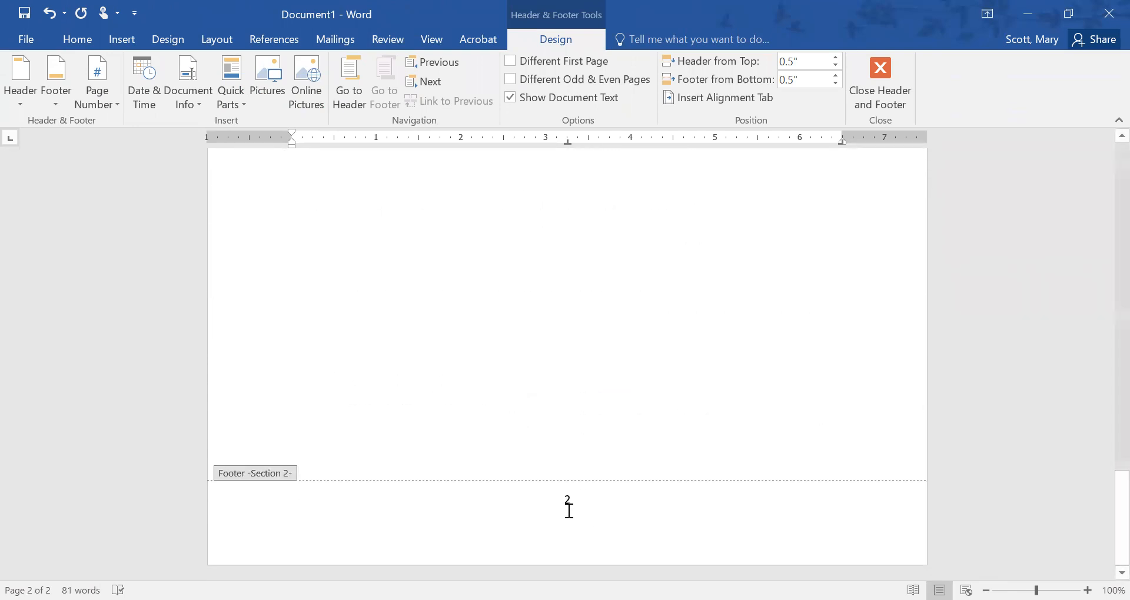
click(569, 505)
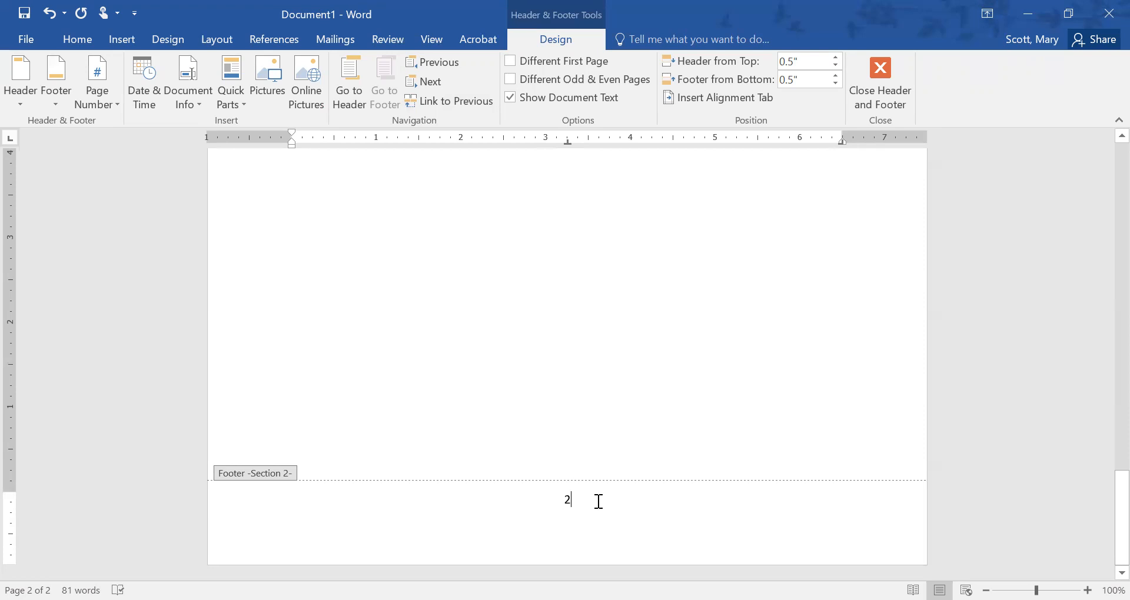
double_click(567, 505)
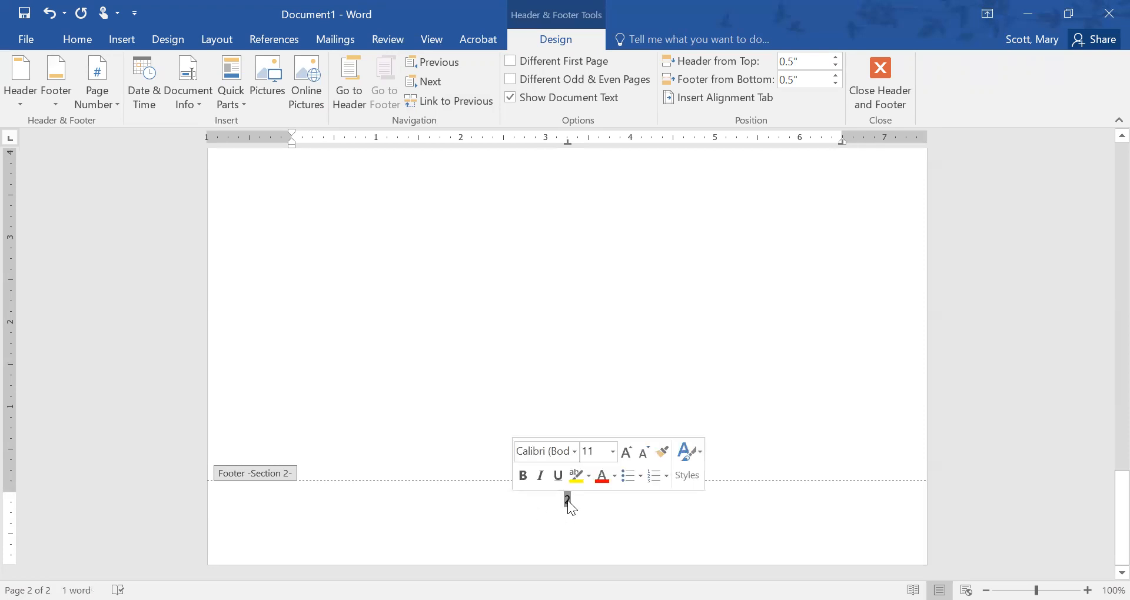
right_click(569, 508)
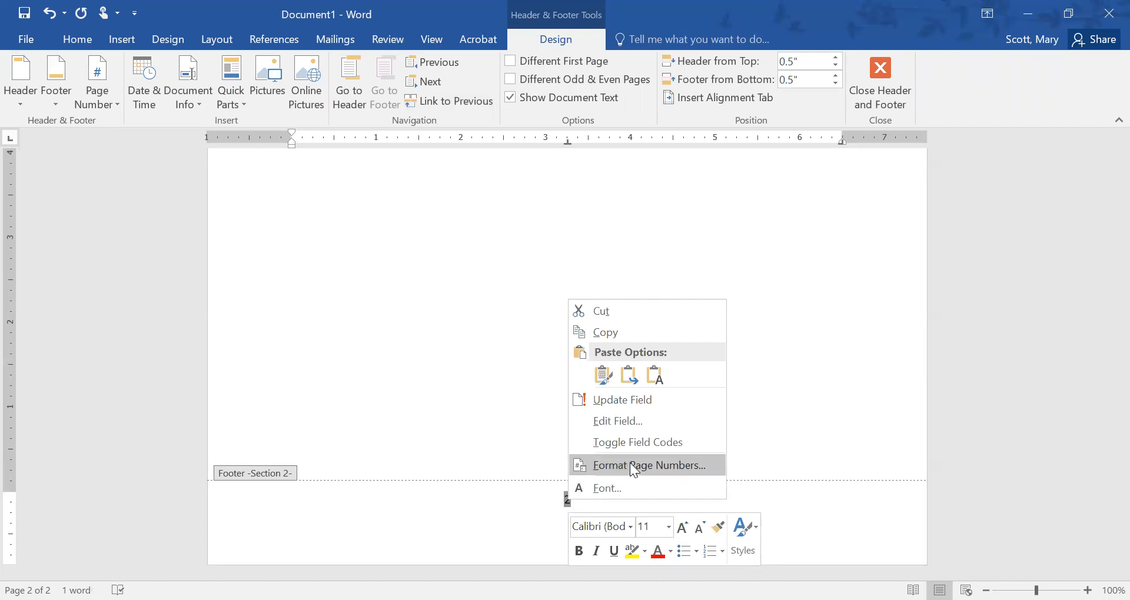
click(677, 464)
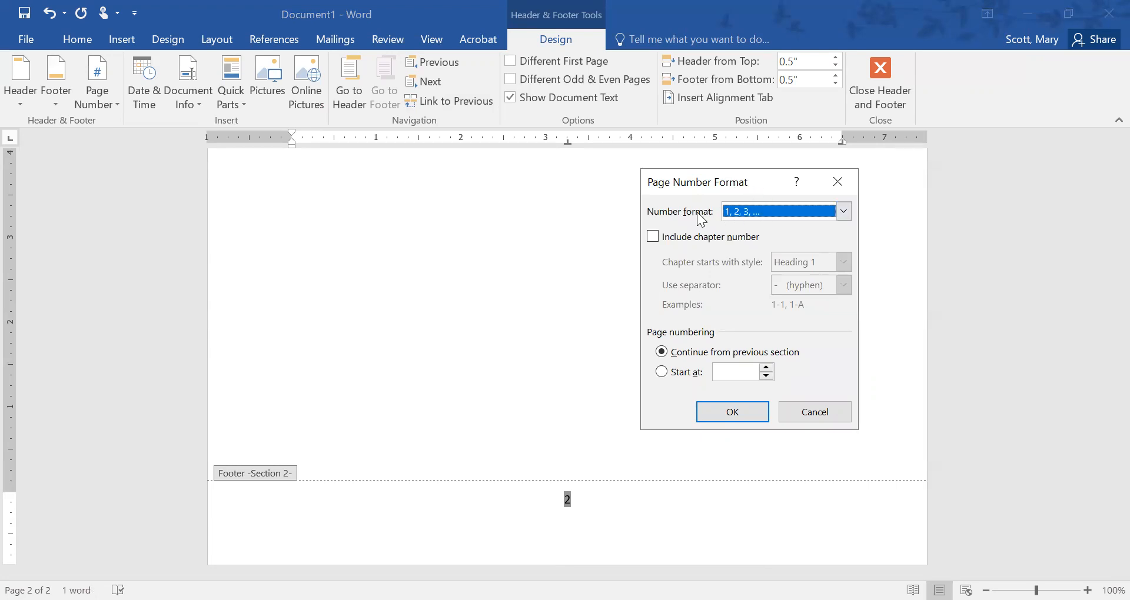
click(760, 210)
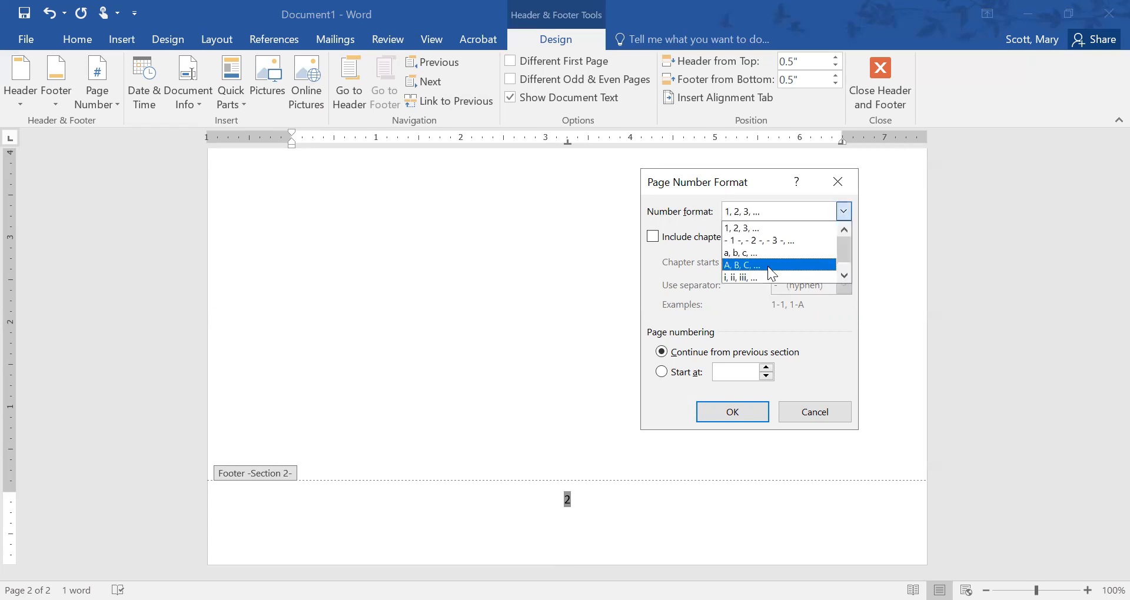
click(735, 275)
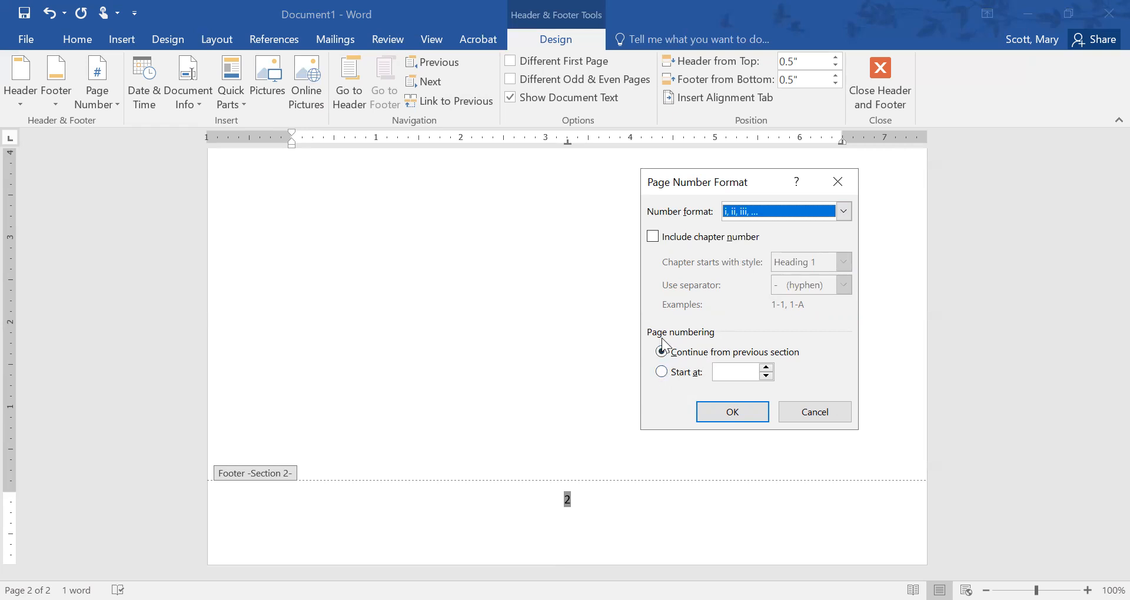
click(661, 372)
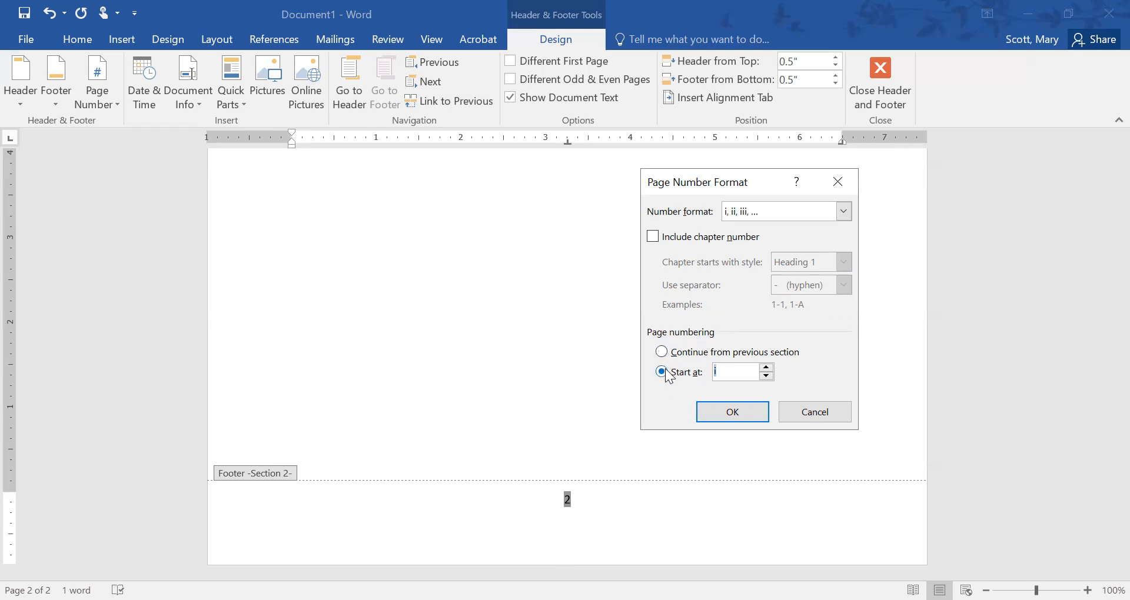
click(766, 368)
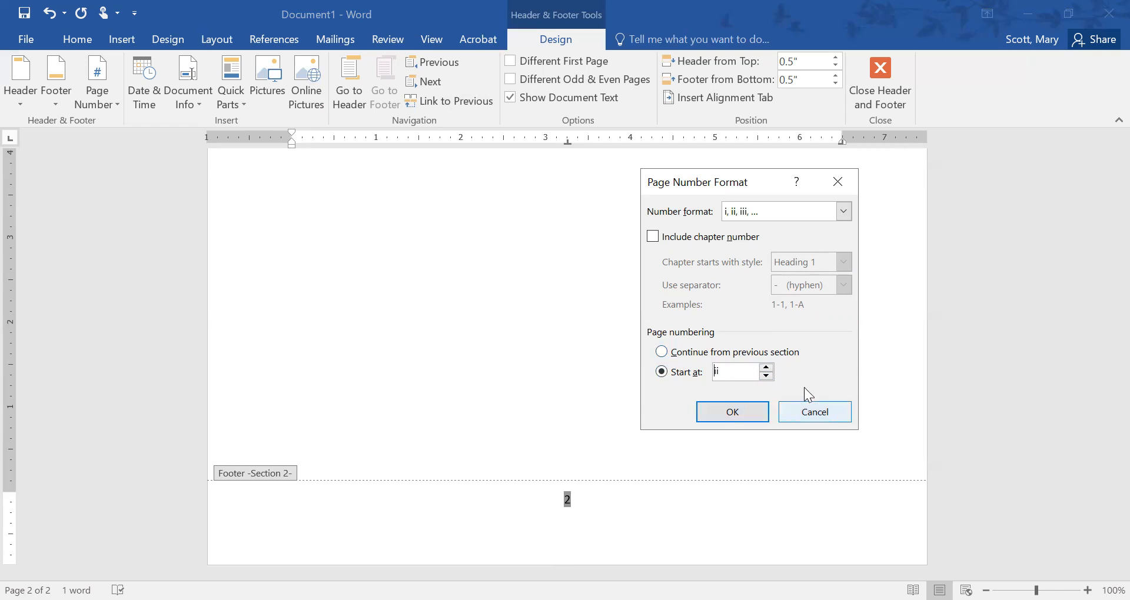
click(722, 414)
Set the dedication page's footer number to Times New Roman, size 12, and leave the footer.
click(593, 509)
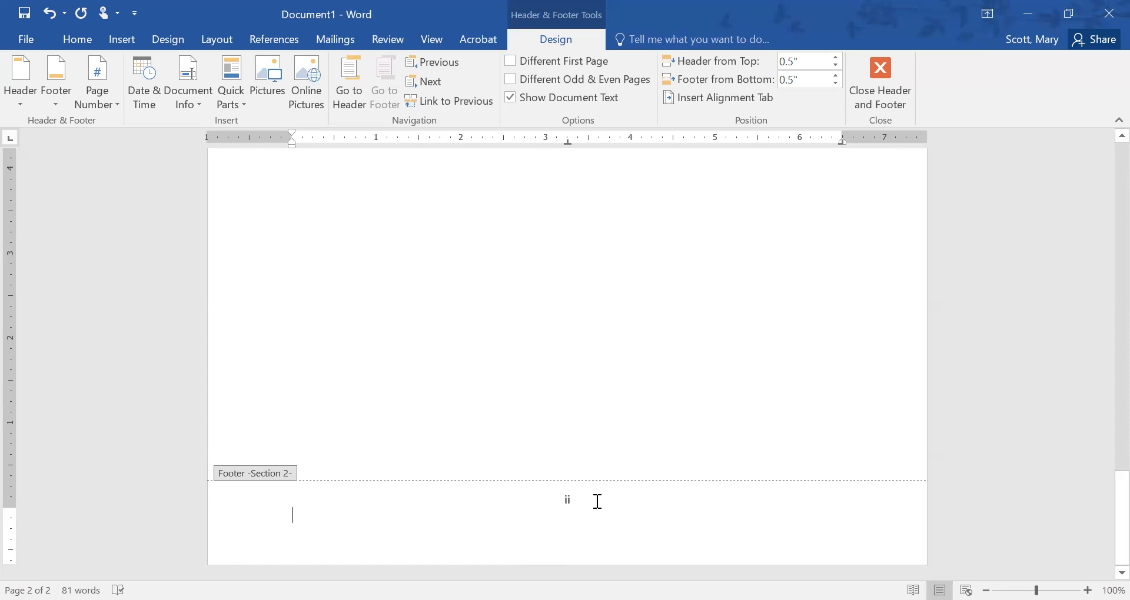
drag(600, 500, 547, 497)
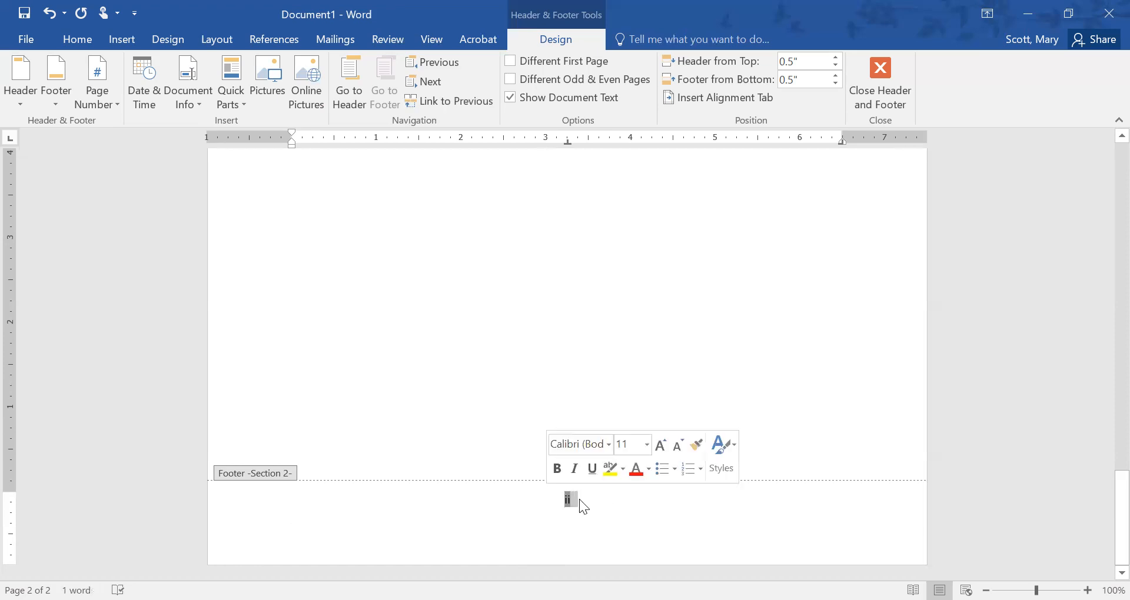
click(609, 444)
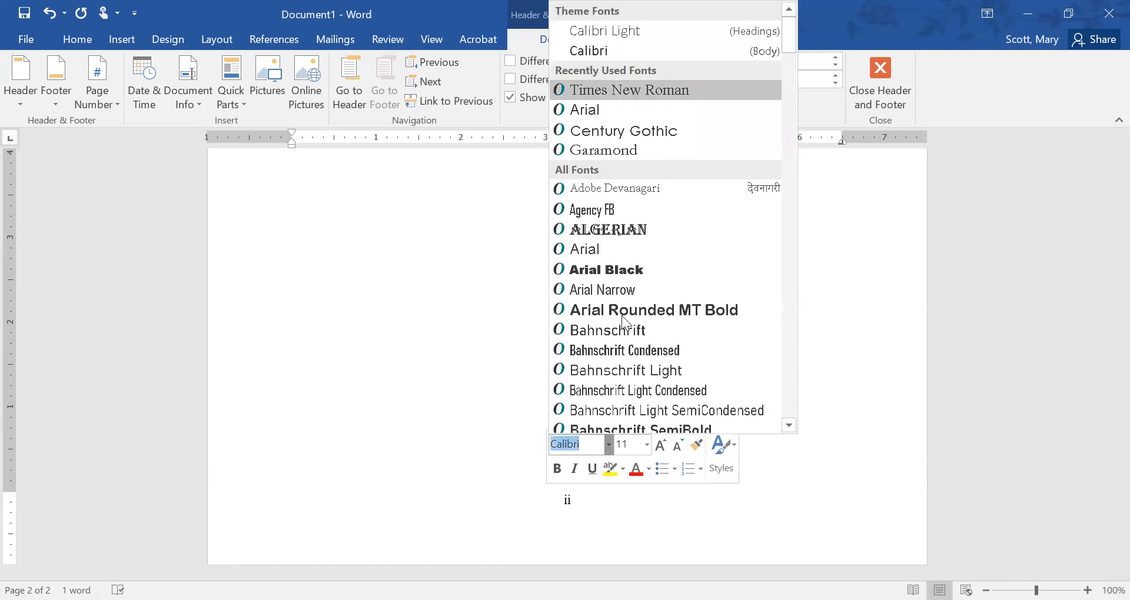
click(605, 502)
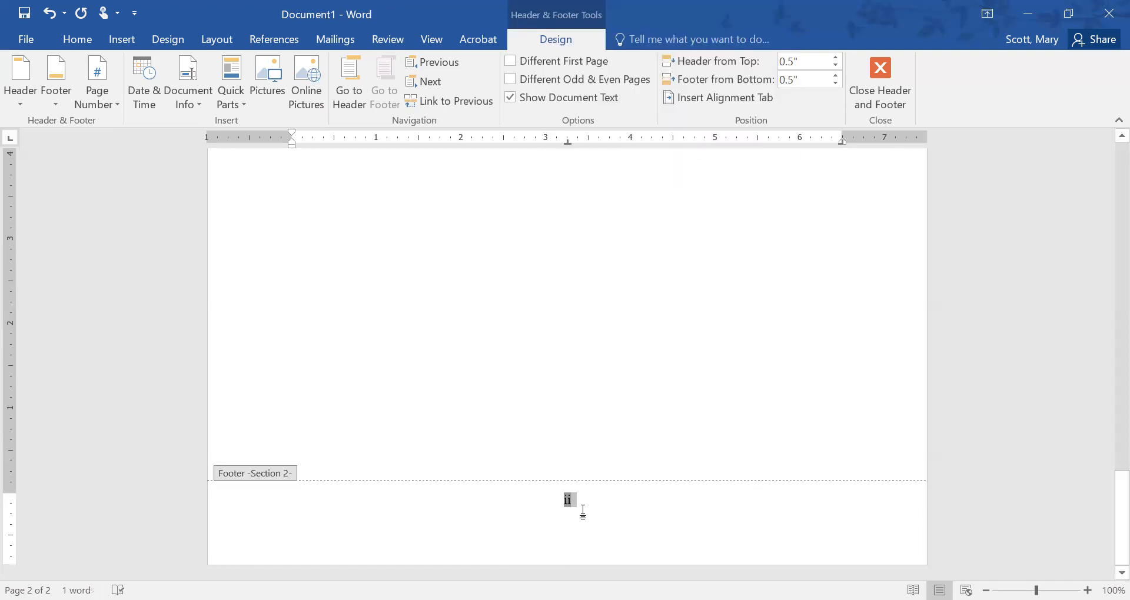
click(71, 42)
click(234, 69)
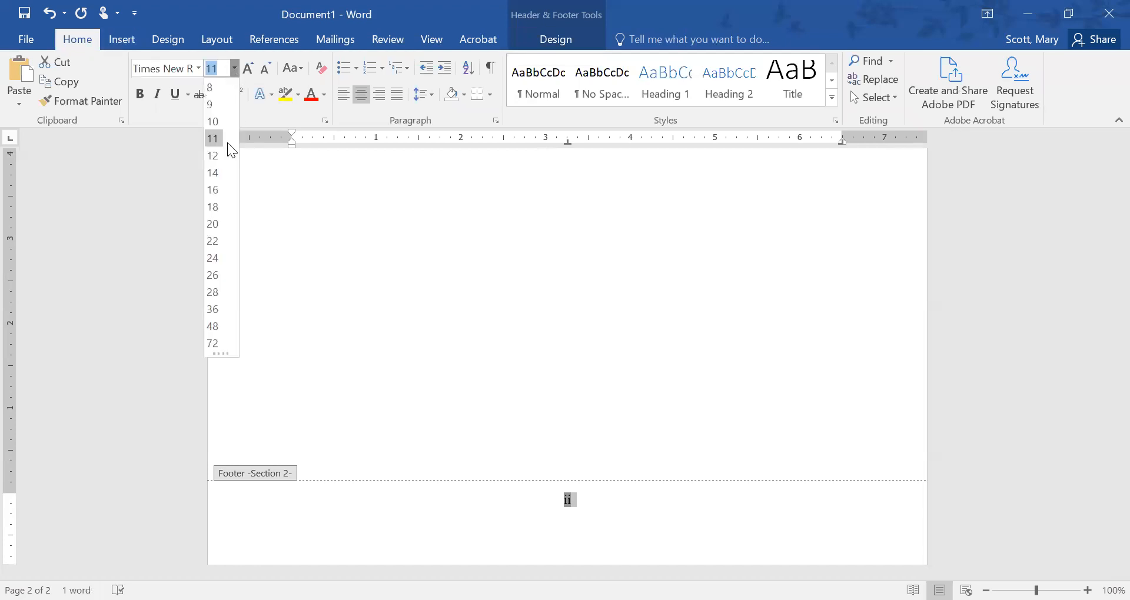
click(218, 156)
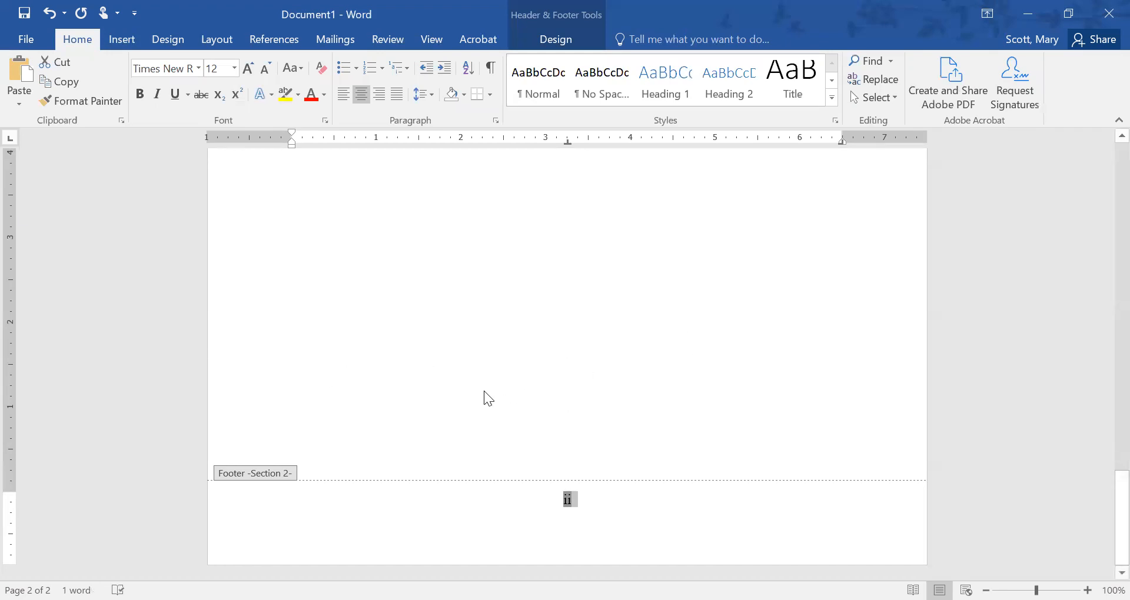
double_click(659, 203)
Insert a page break below the dedication text to start a third page.
scroll(688, 348, up, 5)
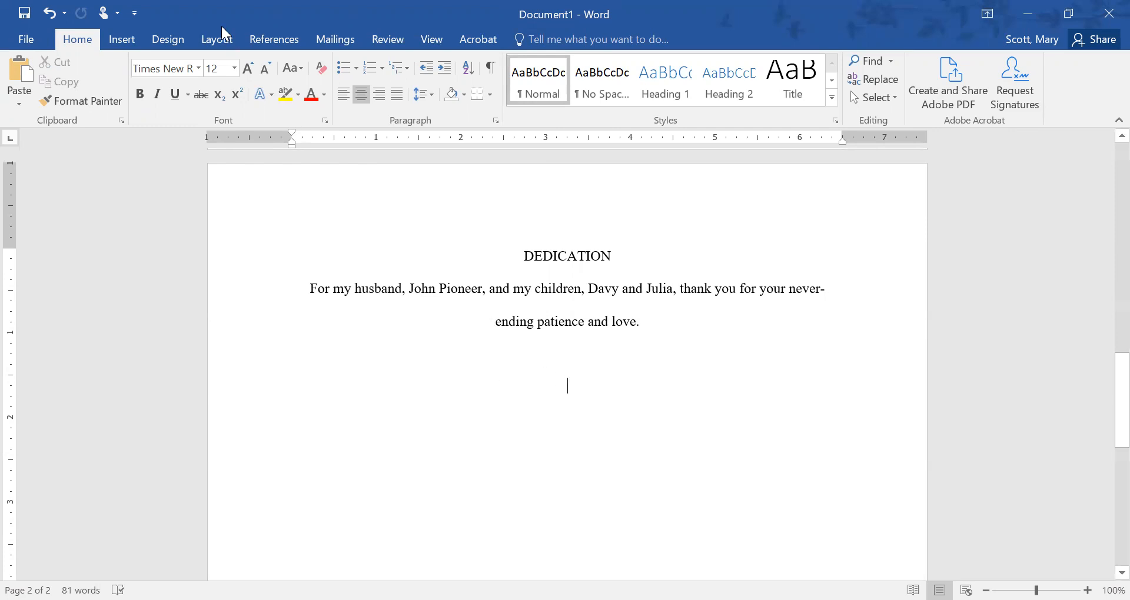
click(126, 39)
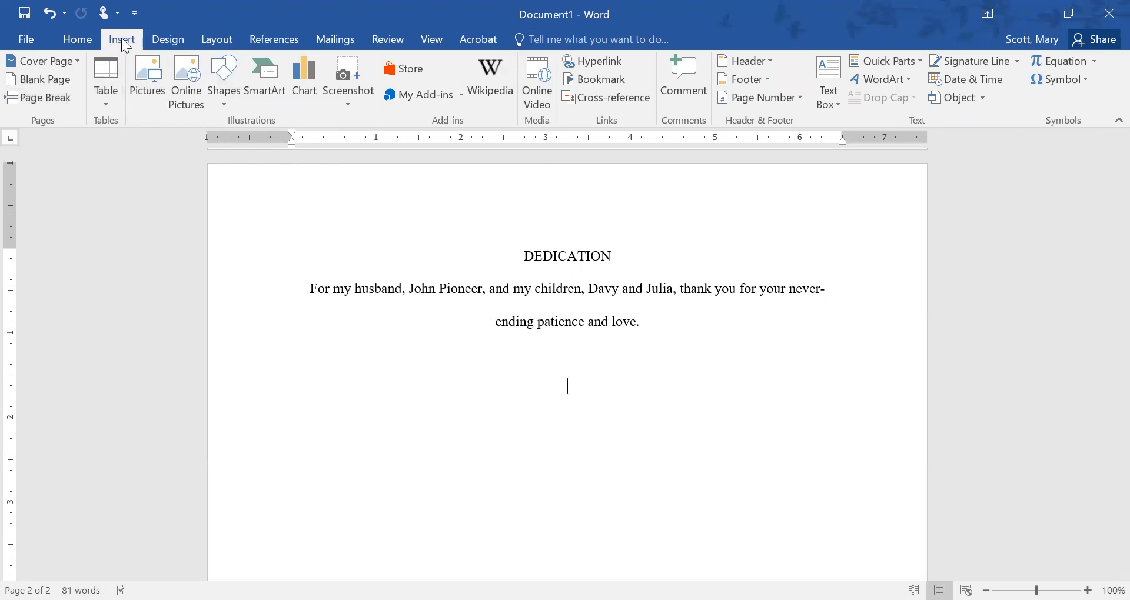
click(24, 97)
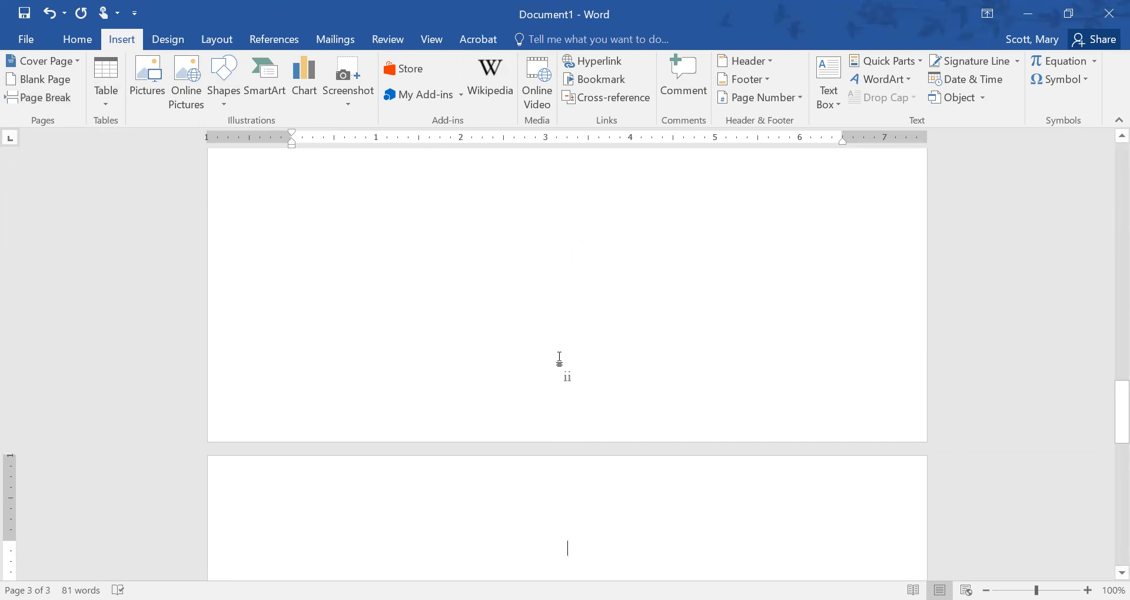
Enter the heading ACKNOWLEDGMENTS in capitals at the start of the third page.
text(ack)
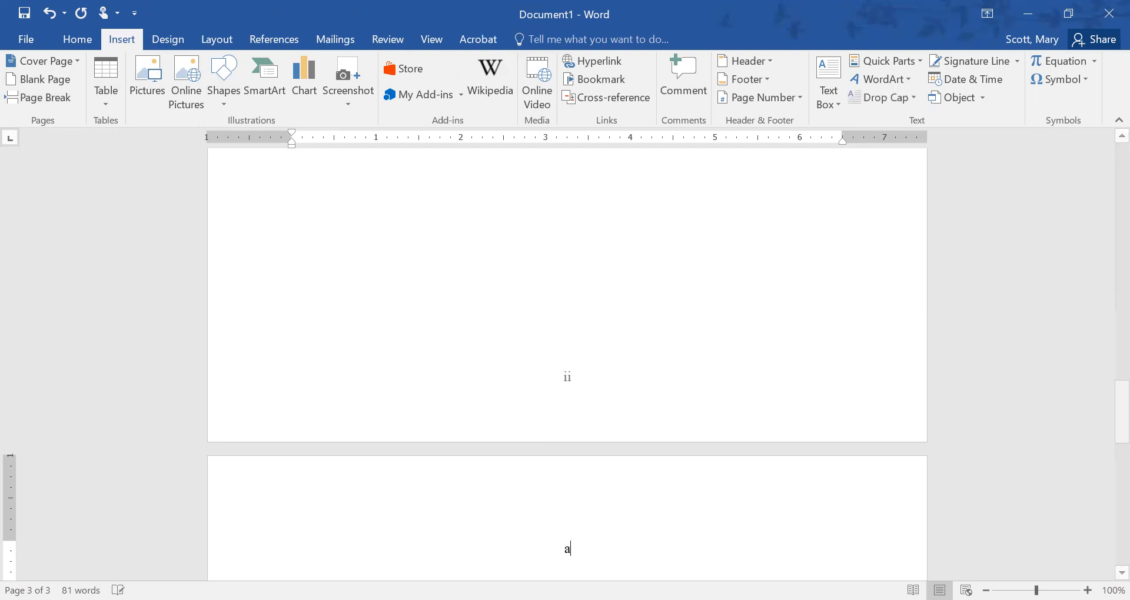
key(BackSpace)
key(BackSpace)
key(BackSpace)
text(A)
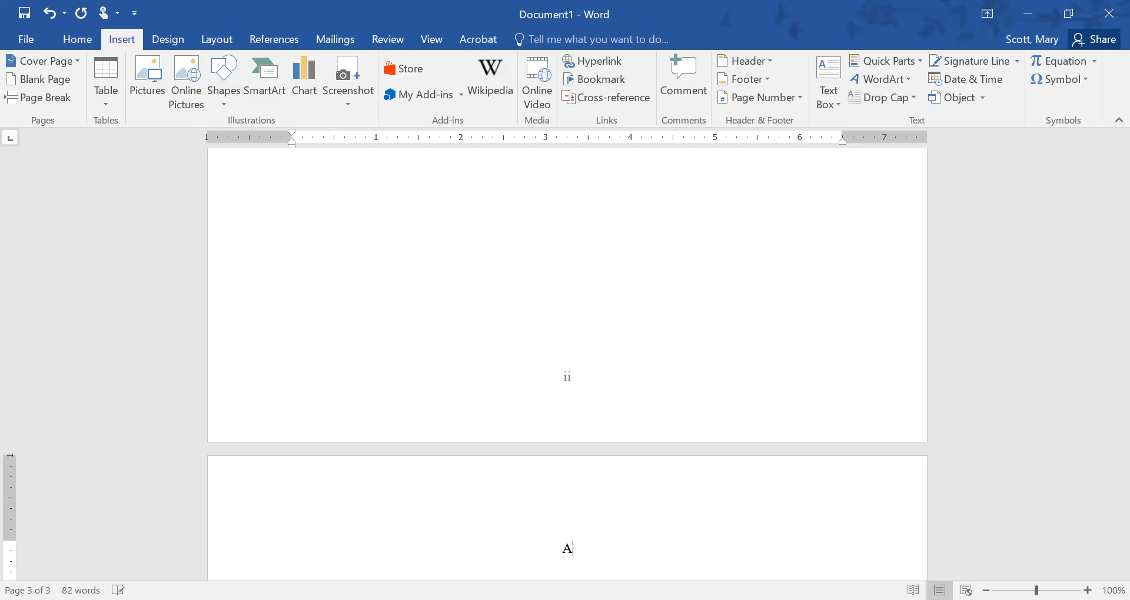
text(CKNOWLEDGMENTS)
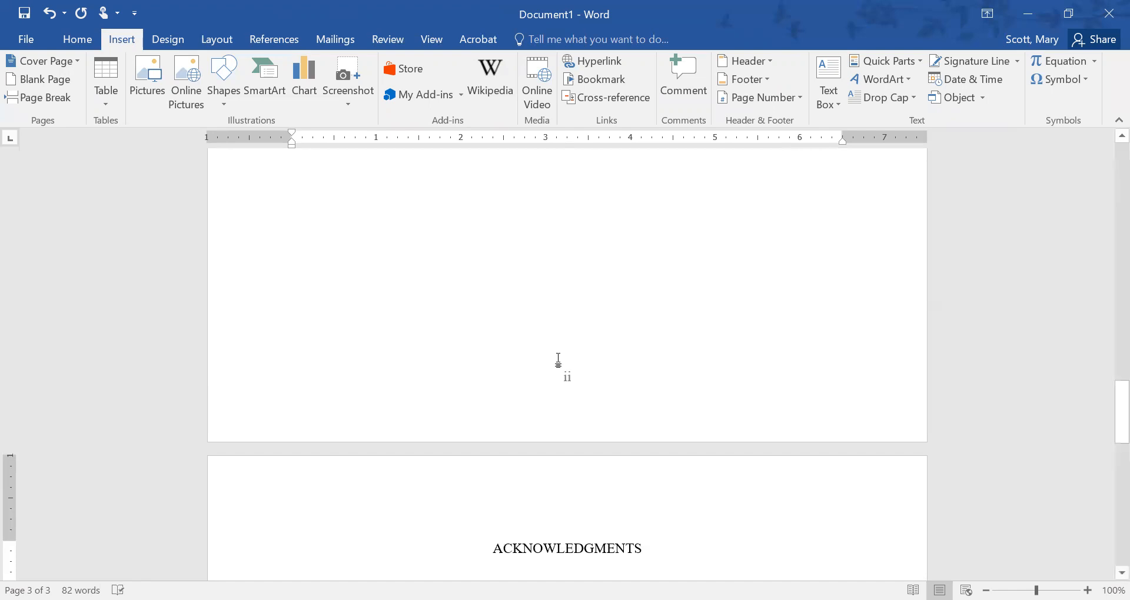
Paste the prepared acknowledgments paragraph below the ACKNOWLEDGMENTS heading, keeping text only so it matches the document's formatting.
scroll(558, 360, down, 1)
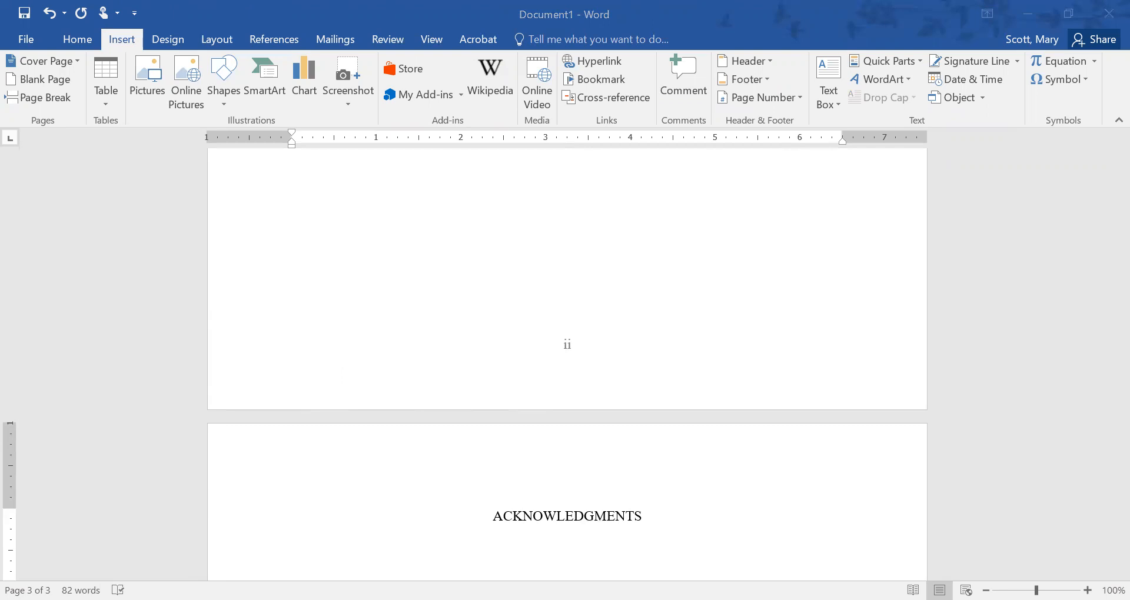
click(580, 547)
scroll(580, 547, down, 5)
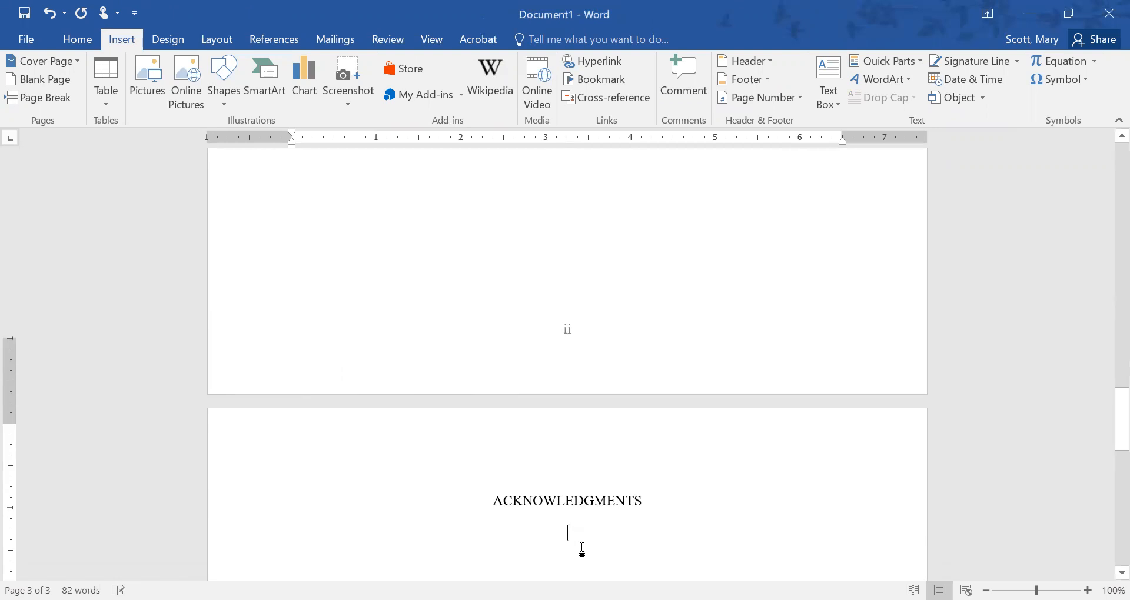
text(I would like to gratefully acknowledge the many individuals who have contributed to this dissertation. I would like to thank my committee chair Dr. Rita Book for introducing me to my topic. I would like to thank Dr. Kate Turabian for her formatting skills and guidance; I would not have been able to complete my dissertation without her quiet and patient guidance. I am grateful to Dr. Paul Methodology and Dr. Russell Research, who served as indispensable members of my dissertation committee. Their words of support, constructive comments, and suggestions added valuable direction for my research and writing. I am also grateful to the faculty at Texas Woman’s University, who encouraged me to think critically and challenged me to think beyond my box. In addition I would like to thank the wonderful Graduate School staff; they helped me to navigate through the forms and paperwork that accompanied the graduation process. Finally I would like to thank my children and spouse for their patience, understanding, and all the pizzas they had to eat while I completed my dissertation.)
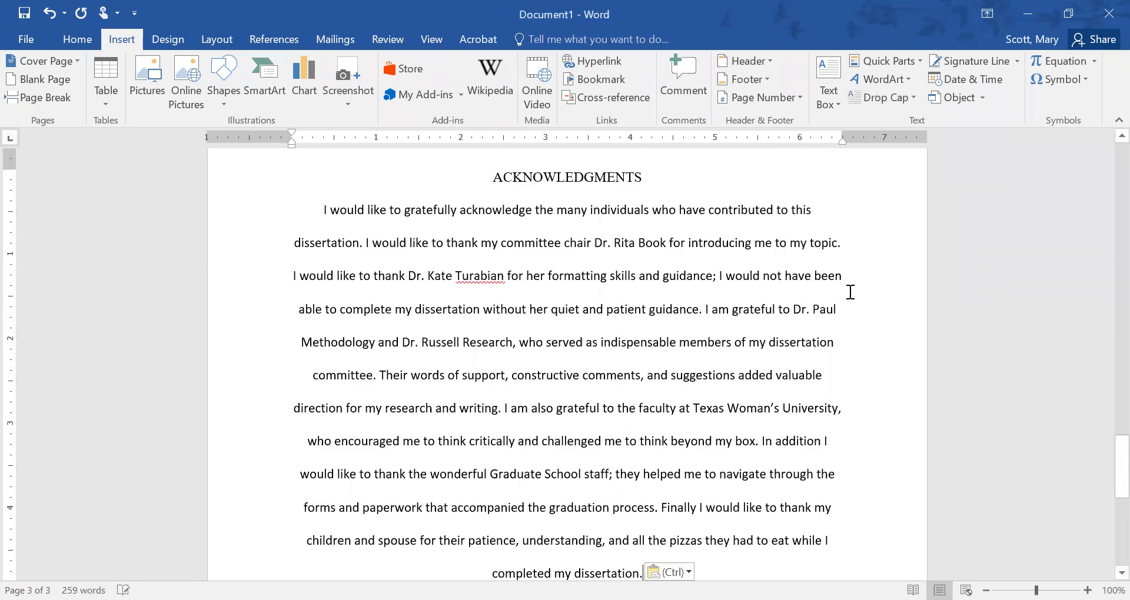
click(671, 572)
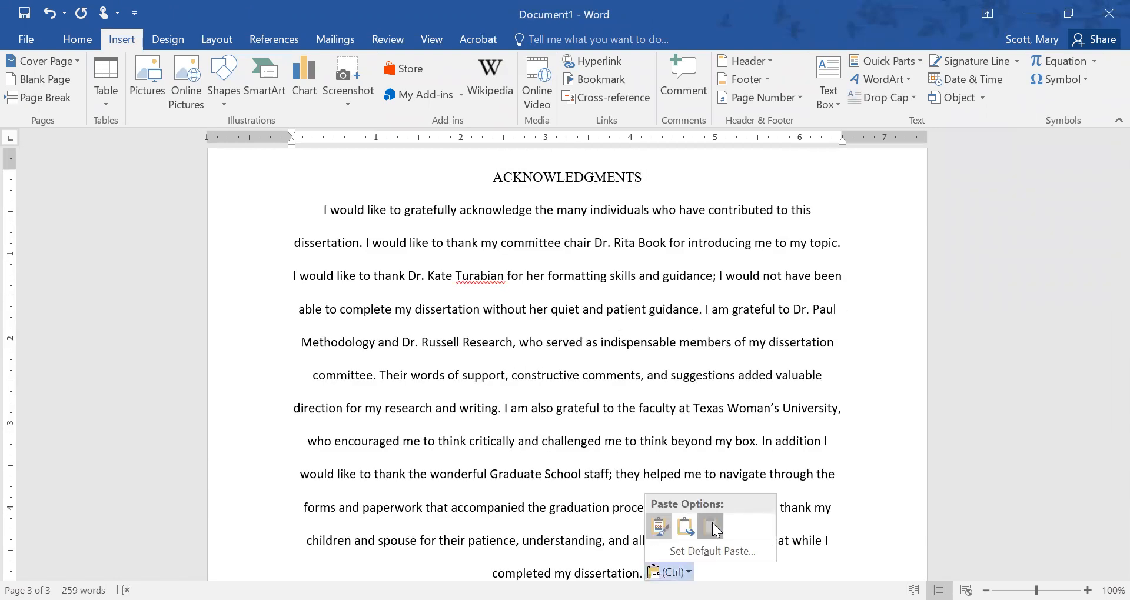
click(718, 523)
scroll(848, 347, down, 1)
scroll(847, 348, up, 4)
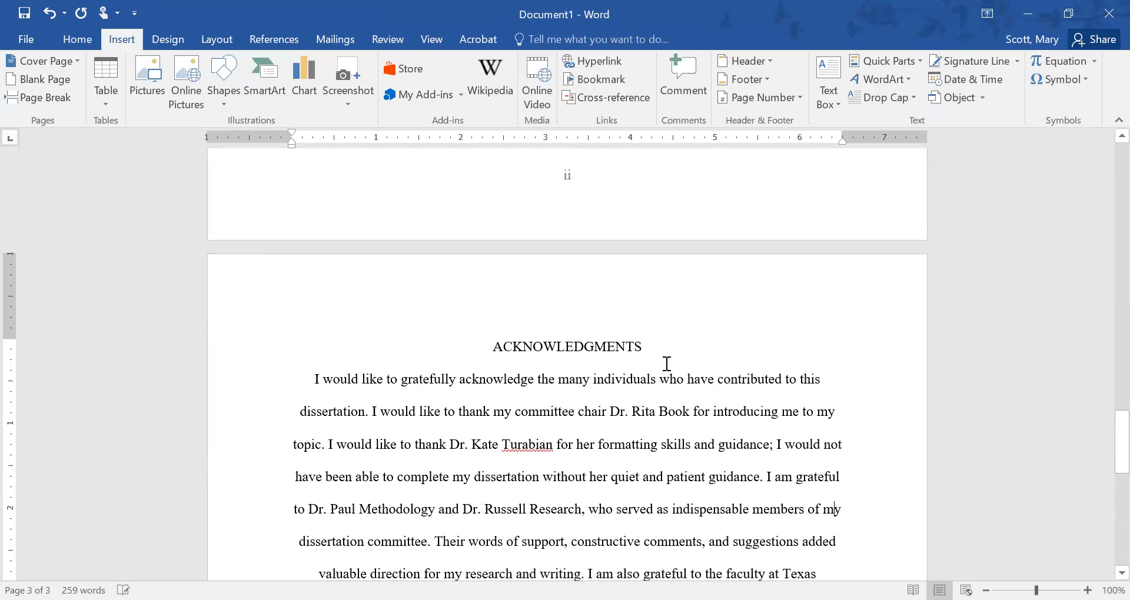
scroll(666, 366, down, 4)
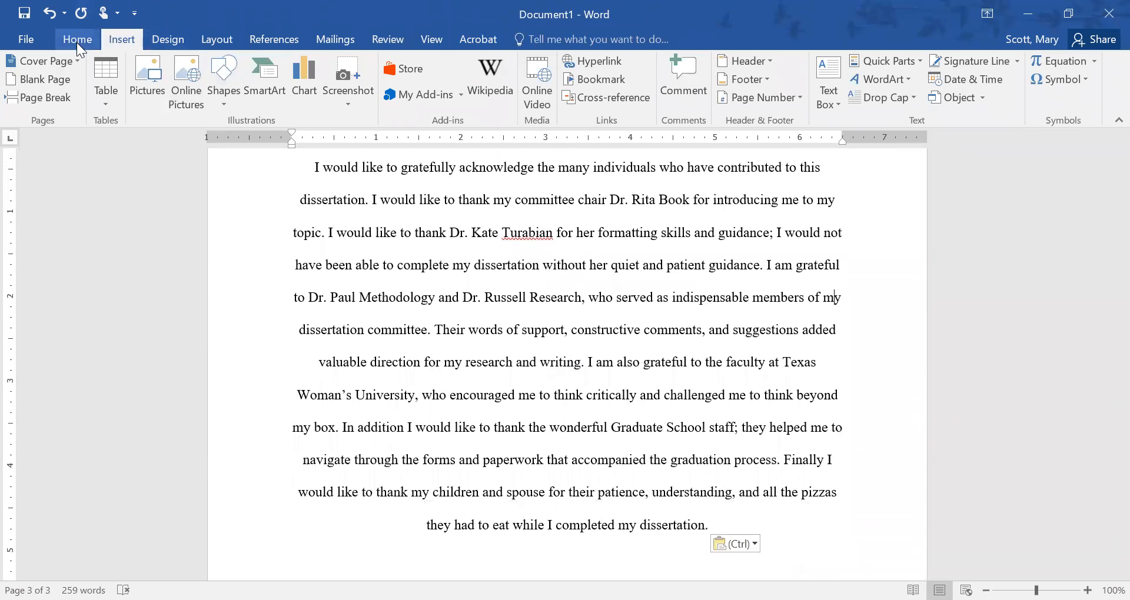
Check the footer page numbering across the acknowledgments, title and dedication pages.
click(76, 42)
scroll(883, 336, down, 10)
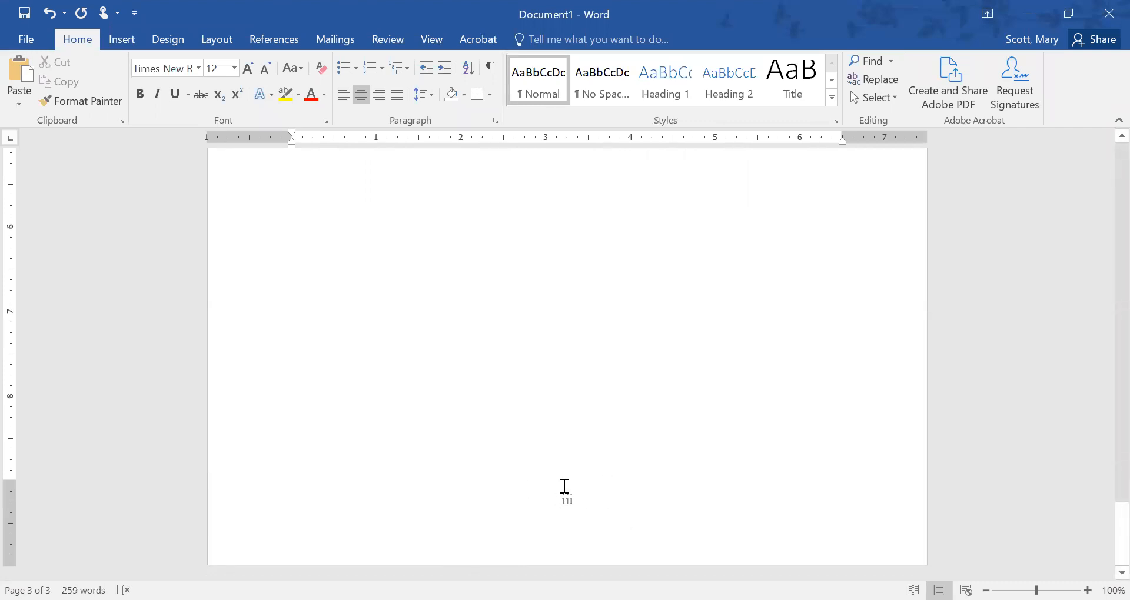
scroll(711, 386, up, 20)
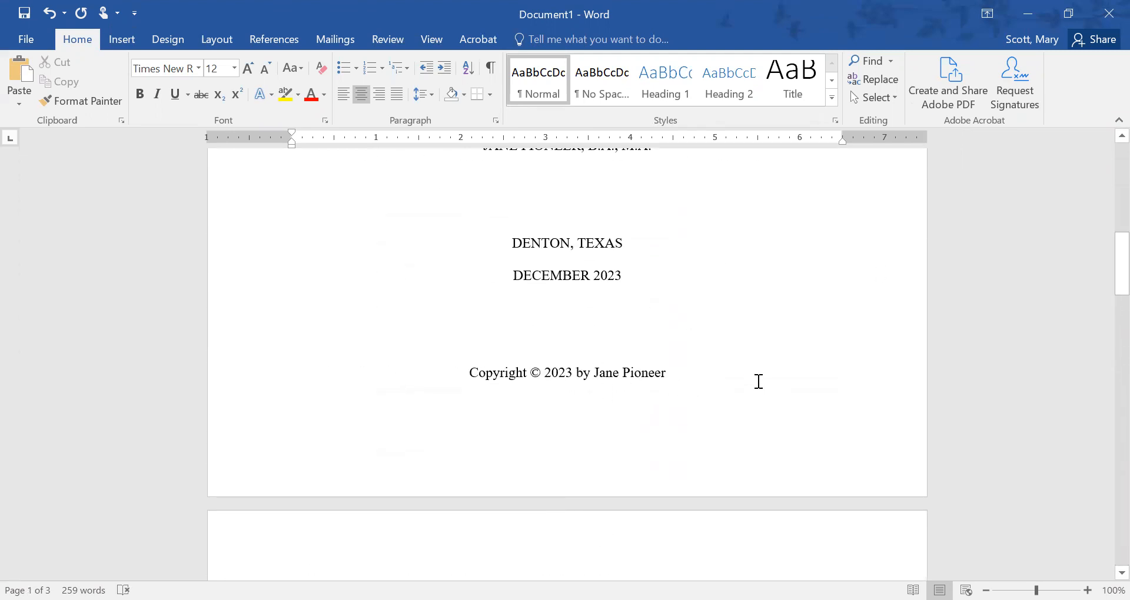
scroll(732, 387, down, 7)
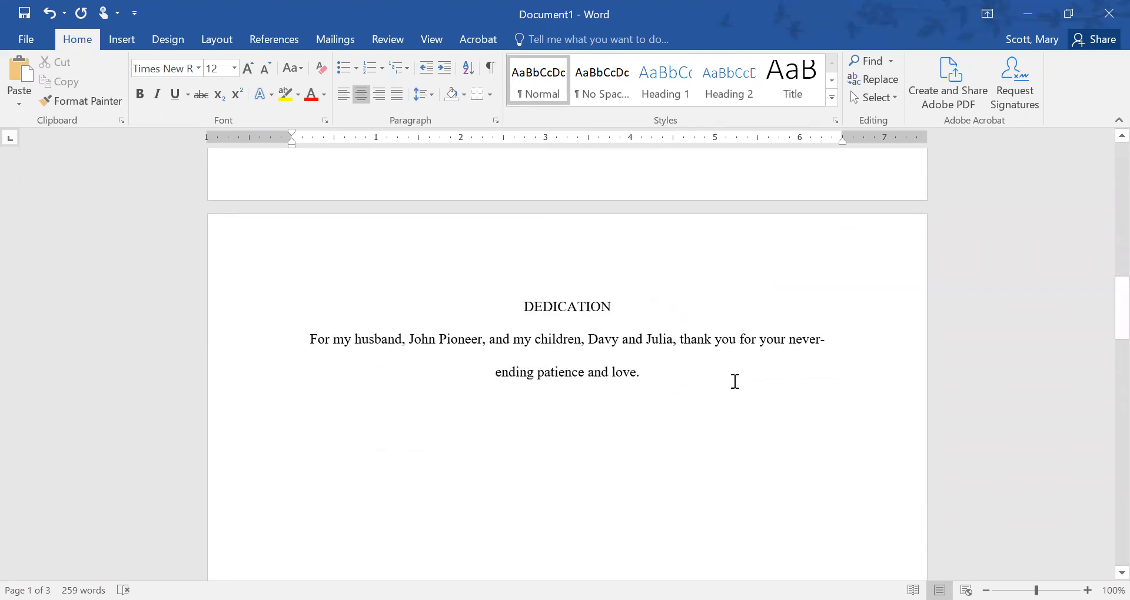
scroll(677, 401, down, 1)
scroll(704, 399, down, 9)
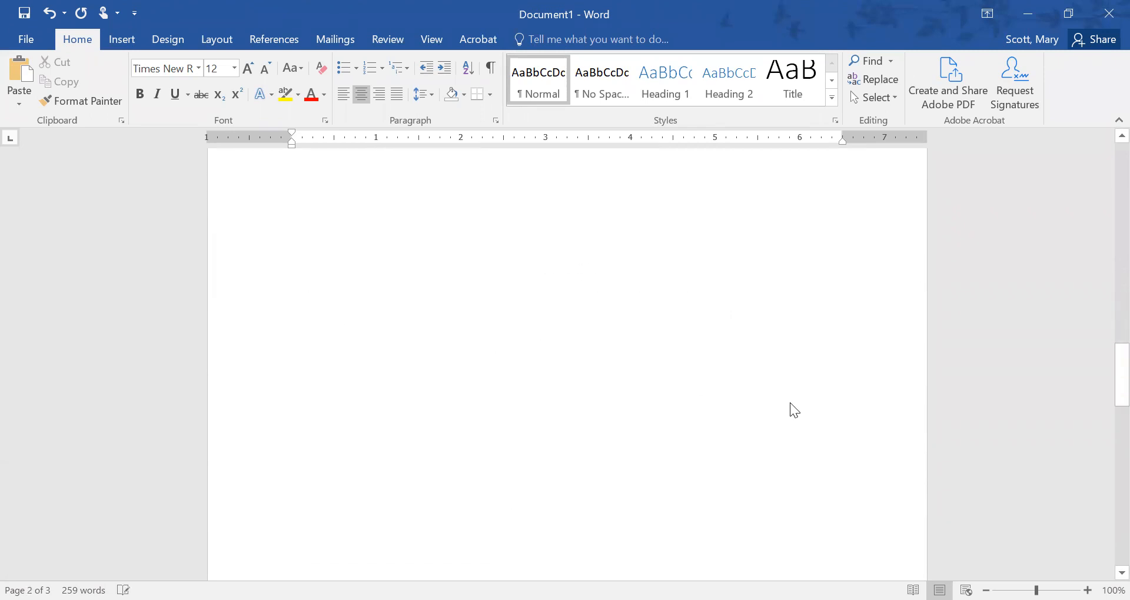